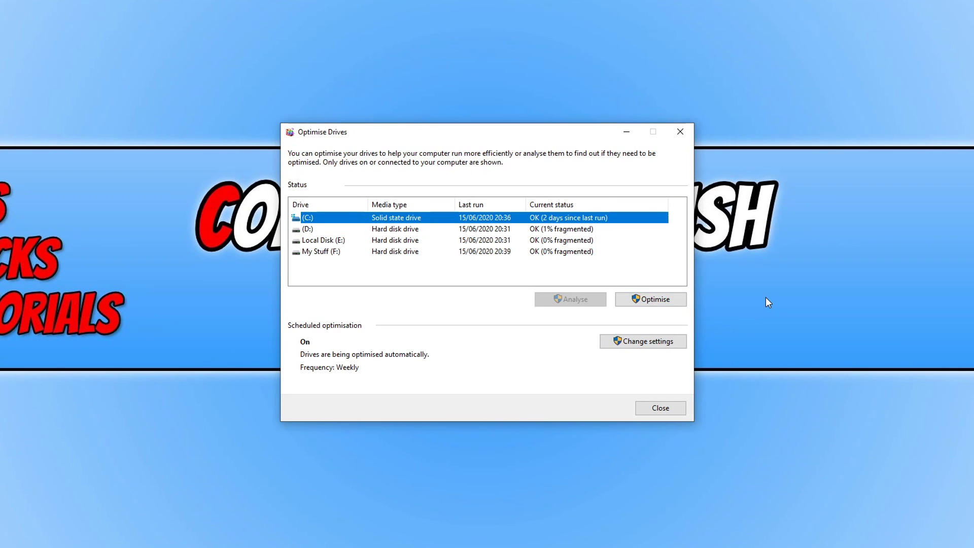
# Step: Select the D: hard disk drive in the drive list and close the Optimise Drives window
pyautogui.click(453, 230)
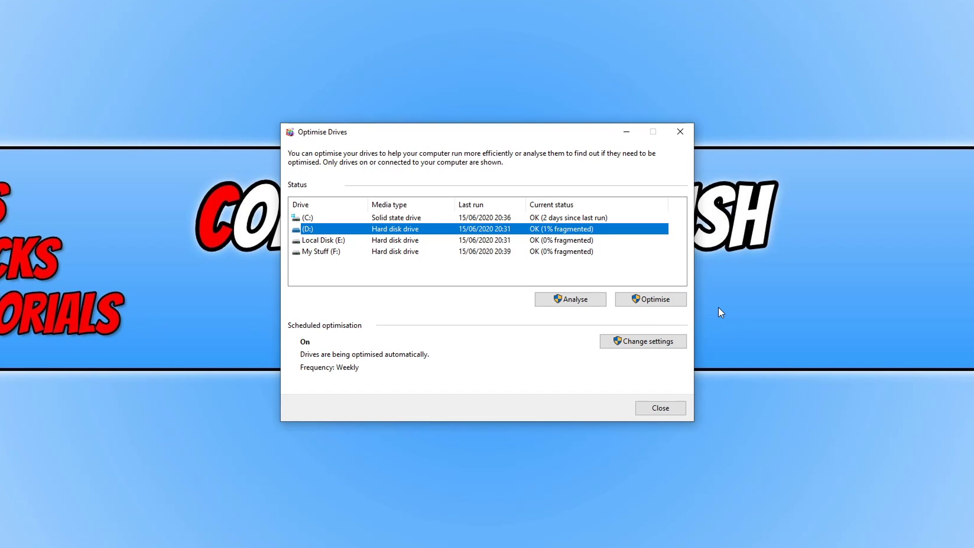
pyautogui.click(680, 131)
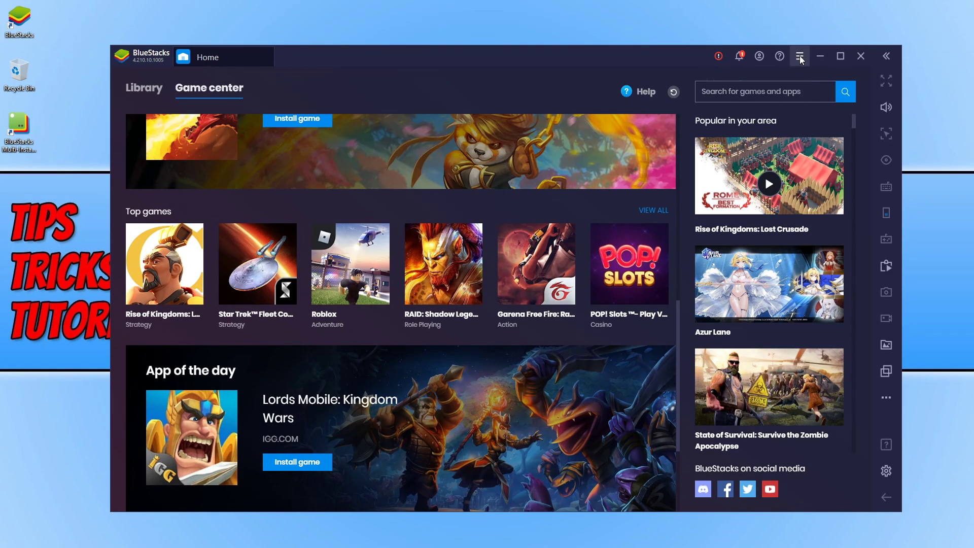
# Step: Open the BlueStacks settings and choose Landscape (Tablet mode) for the display resolution
pyautogui.click(799, 56)
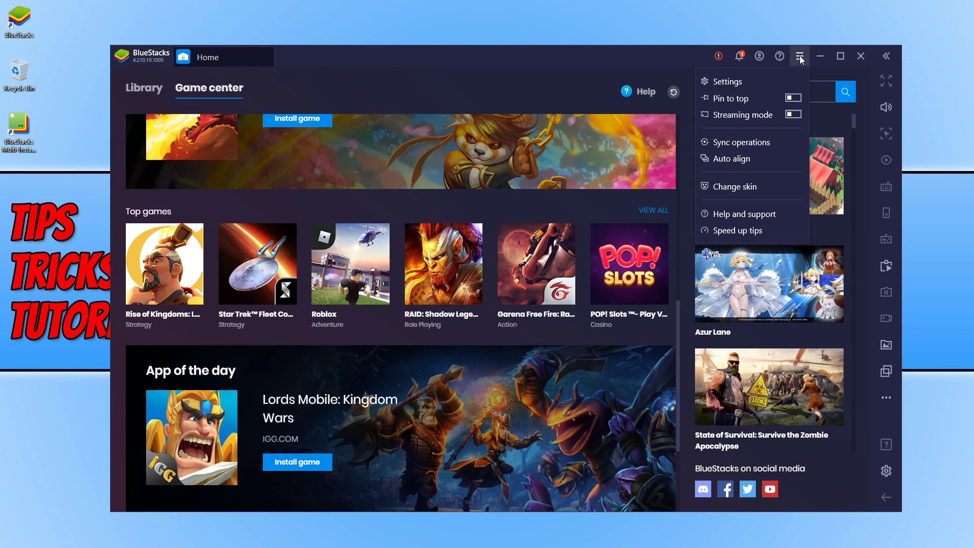
pyautogui.click(765, 81)
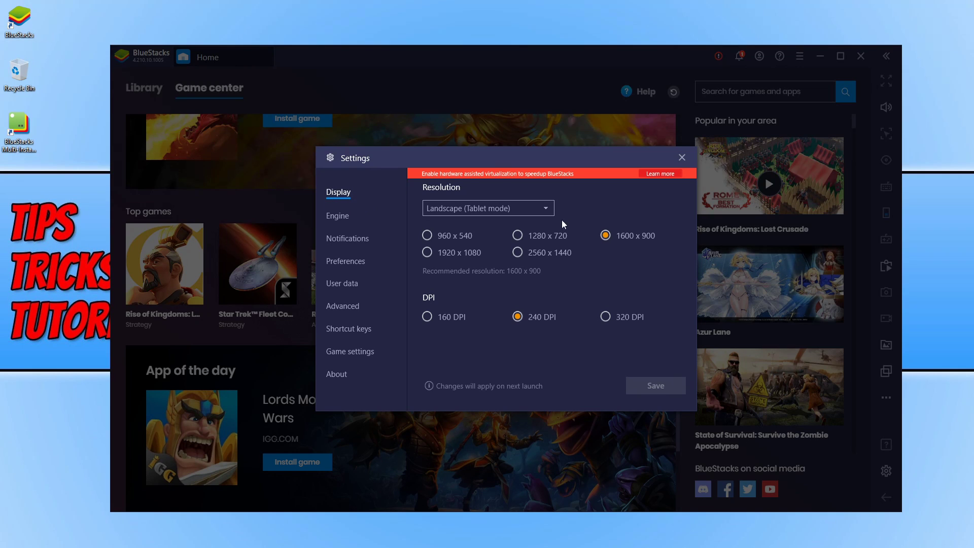
pyautogui.click(524, 210)
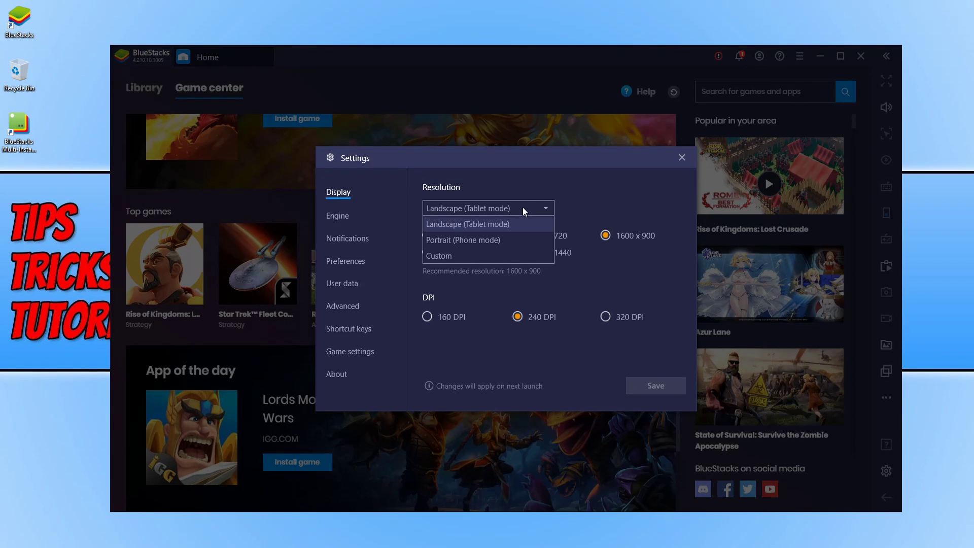
pyautogui.click(480, 224)
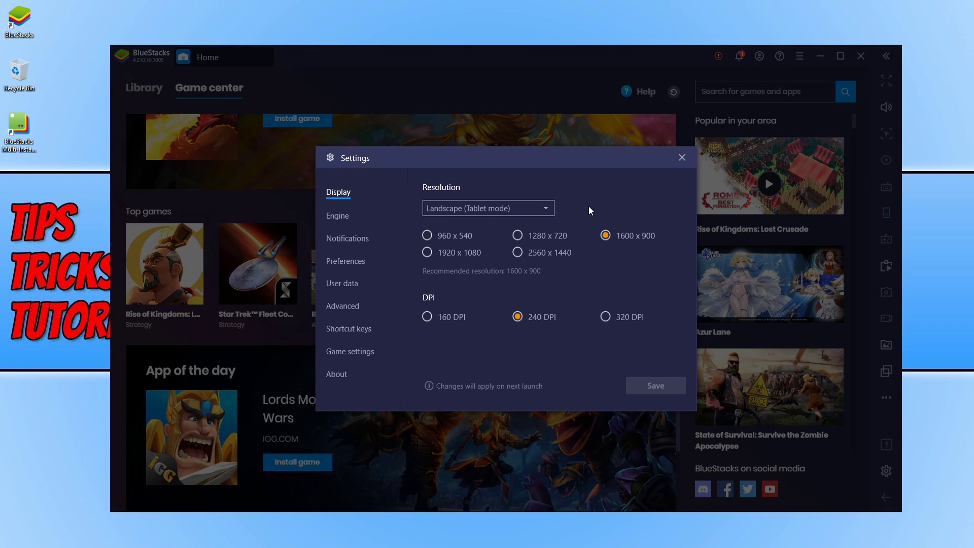
# Step: Try the Portrait (Phone mode) display resolution and return to Landscape (Tablet mode)
pyautogui.click(530, 206)
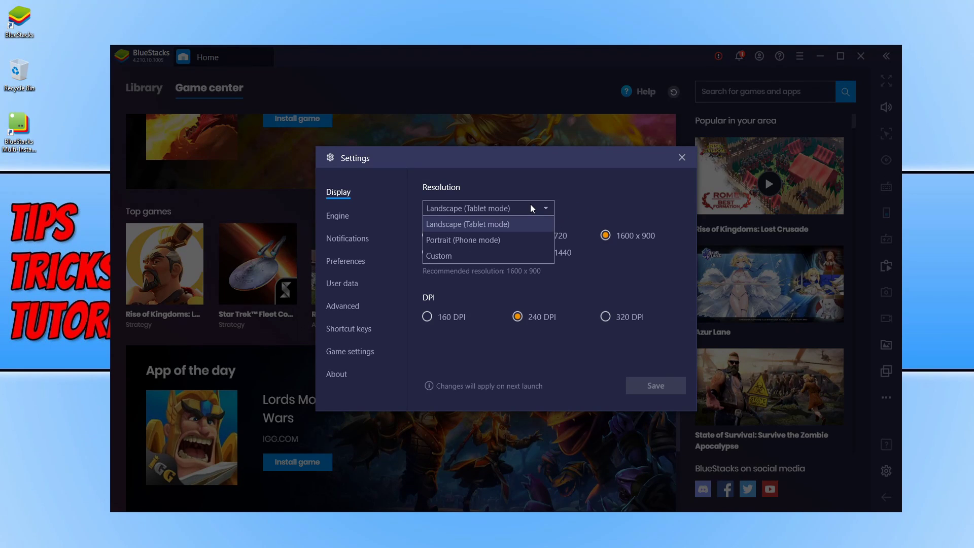
pyautogui.click(509, 231)
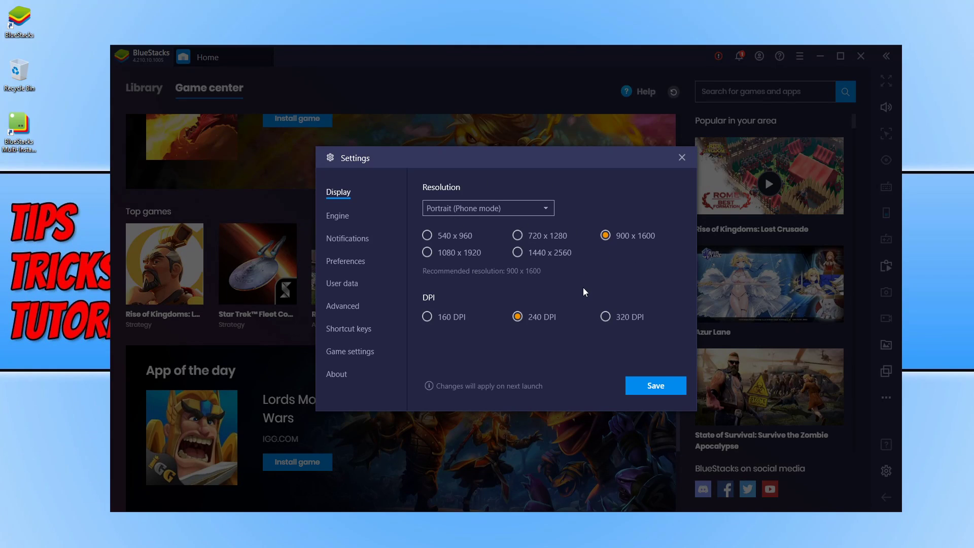
pyautogui.click(487, 208)
pyautogui.click(488, 224)
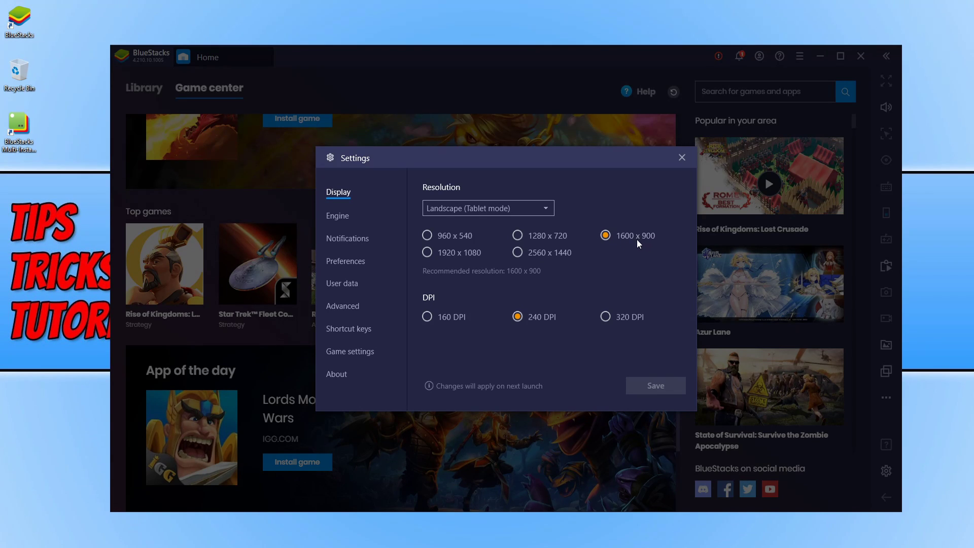
# Step: Try the lower display resolutions: 1280 x 720 and 960 x 540 in landscape, 720 x 1280 and 540 x 960 in portrait
pyautogui.click(528, 236)
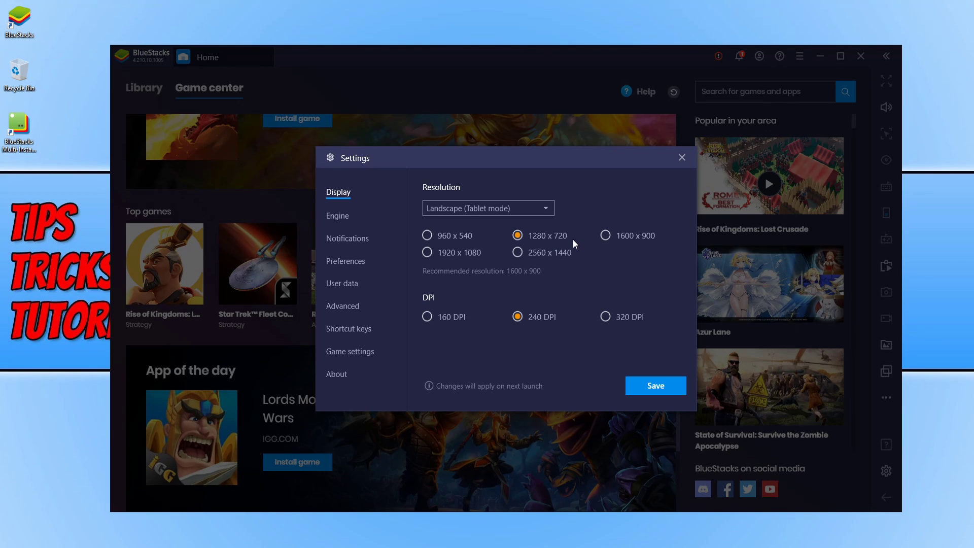
pyautogui.click(453, 240)
pyautogui.click(451, 206)
pyautogui.click(460, 239)
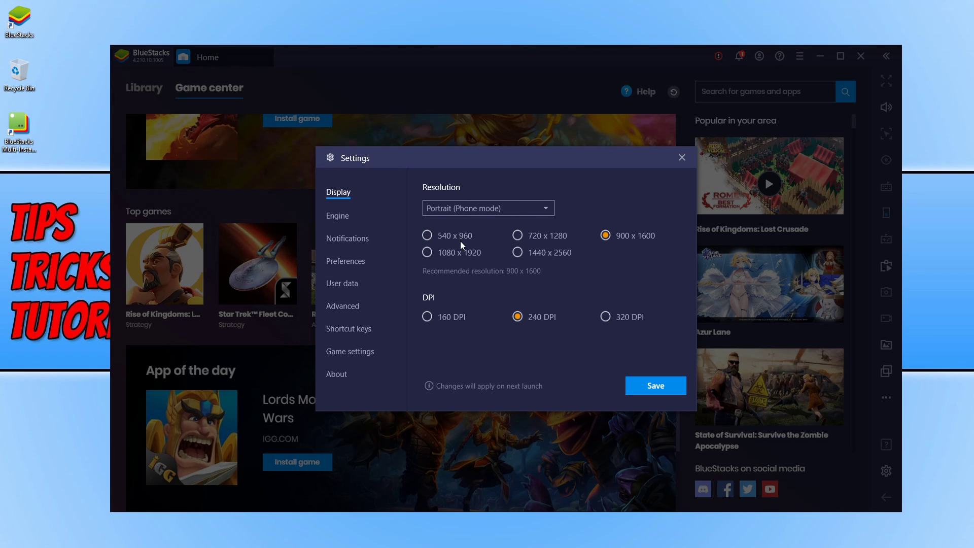
pyautogui.click(552, 239)
pyautogui.click(464, 237)
pyautogui.click(548, 238)
# Step: Set the display to Landscape (Tablet mode) at 1600 x 900 with 160 DPI
pyautogui.click(458, 208)
pyautogui.click(460, 220)
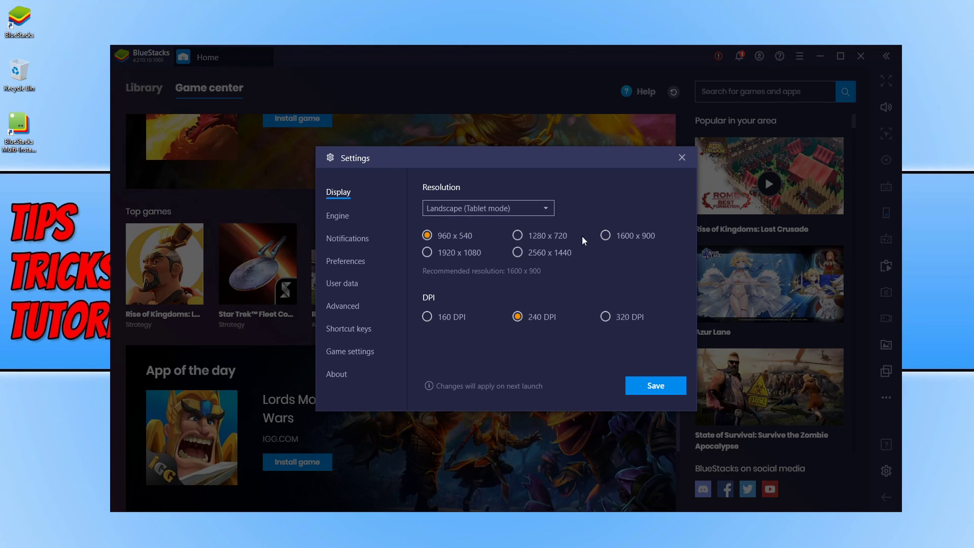
pyautogui.click(605, 236)
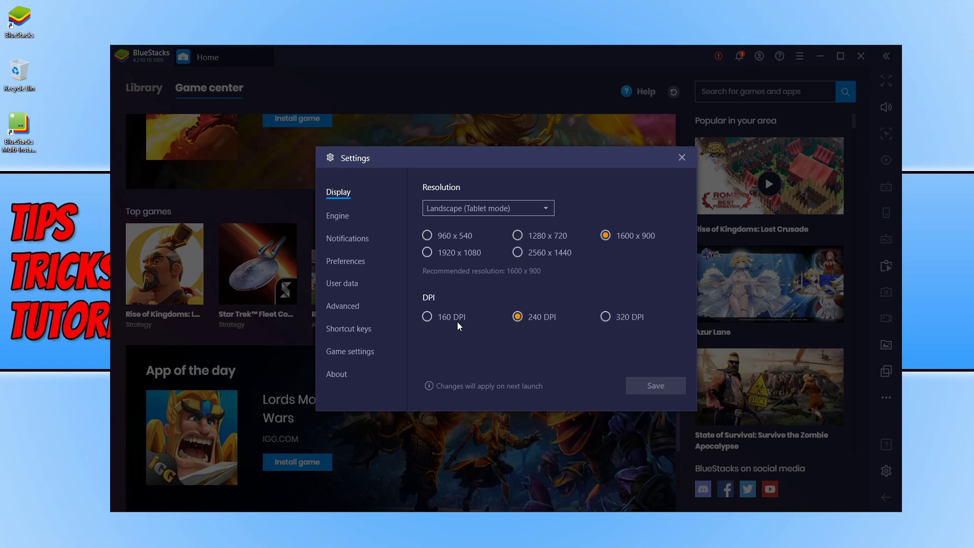
pyautogui.click(428, 317)
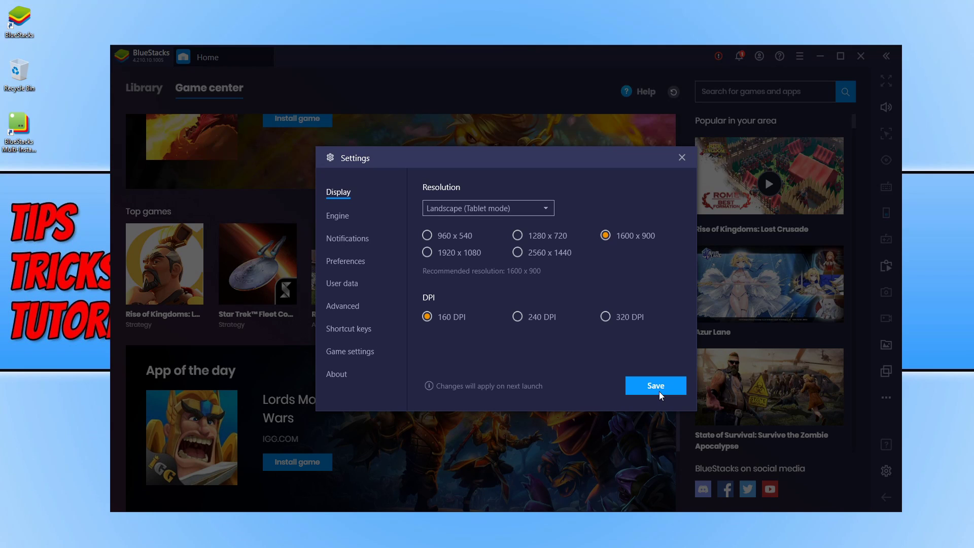
# Step: Try Portrait (Phone mode) at 540 x 960 and return the display to Landscape (Tablet mode)
pyautogui.click(484, 208)
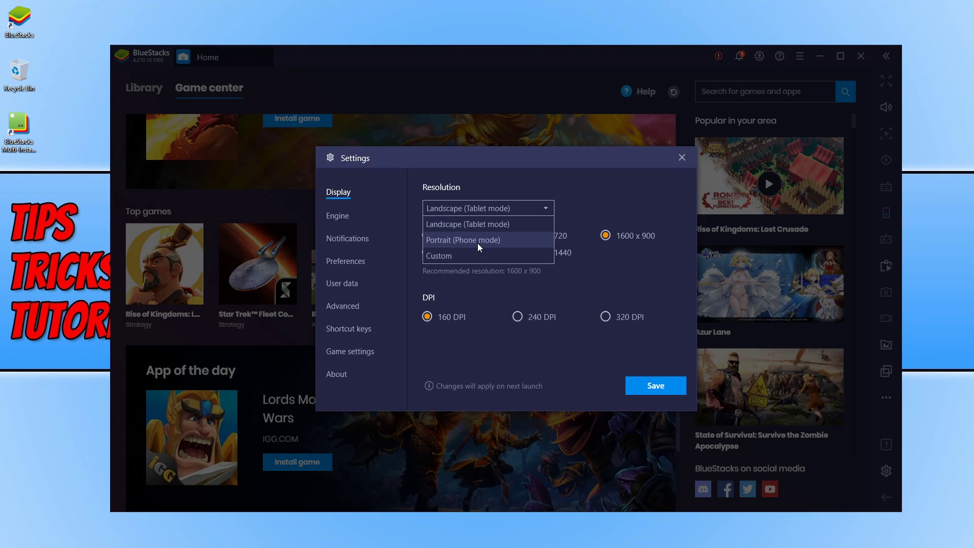
pyautogui.click(493, 237)
pyautogui.click(437, 235)
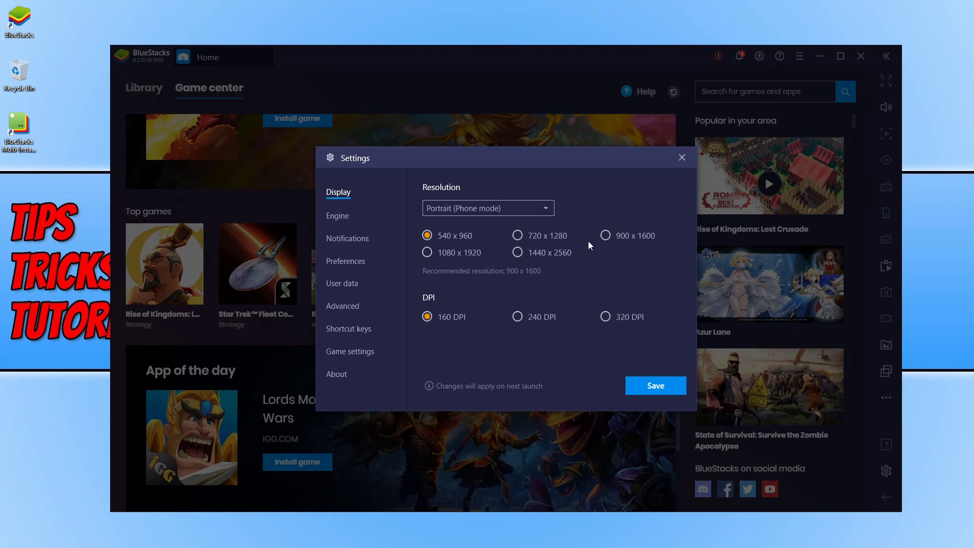
pyautogui.click(513, 206)
pyautogui.click(488, 224)
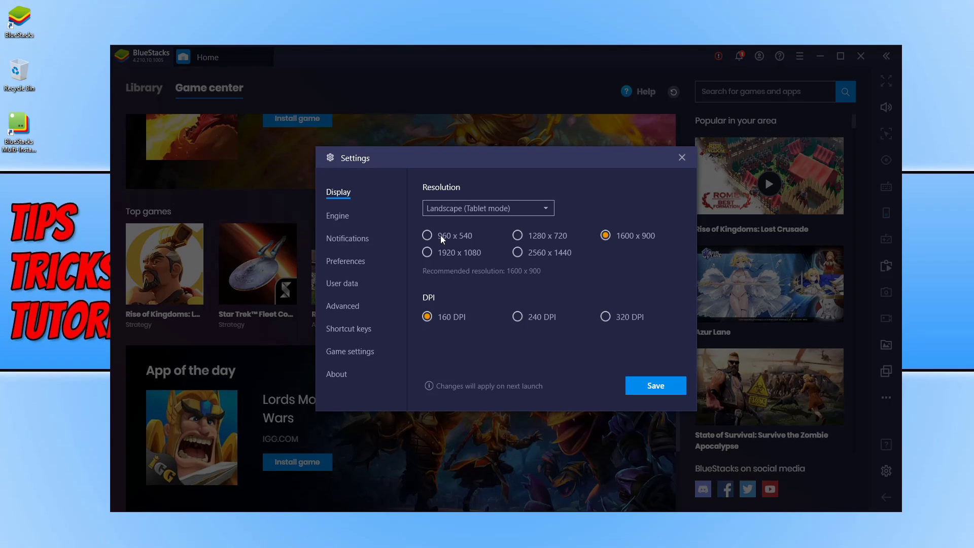
# Step: In the Engine settings, choose the OpenGL graphics renderer and prefer dedicated computer graphics (NVIDIA only)
pyautogui.click(337, 217)
pyautogui.click(505, 302)
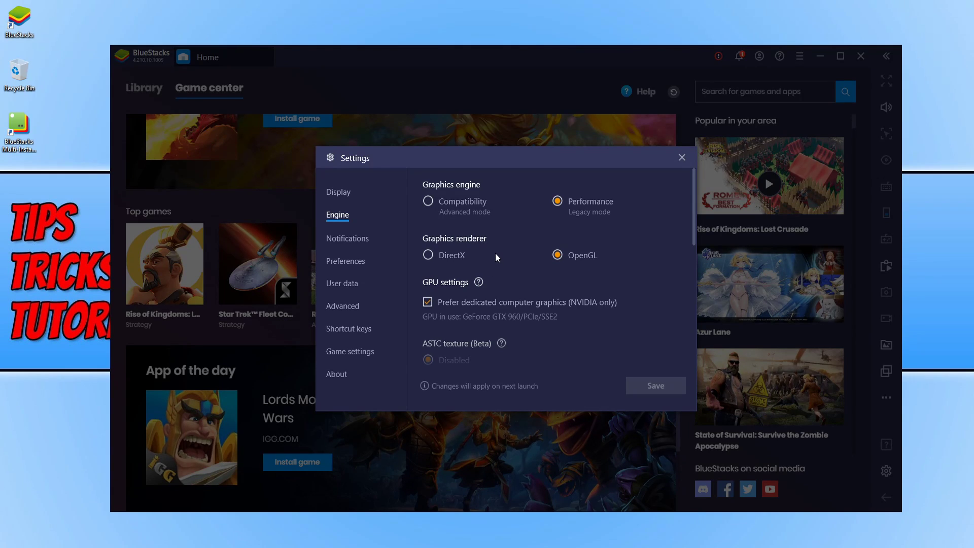
pyautogui.click(459, 256)
pyautogui.click(573, 272)
pyautogui.click(427, 302)
# Step: Search Windows for "update", open the Windows Update settings and check for updates
pyautogui.click(10, 542)
pyautogui.write('update')
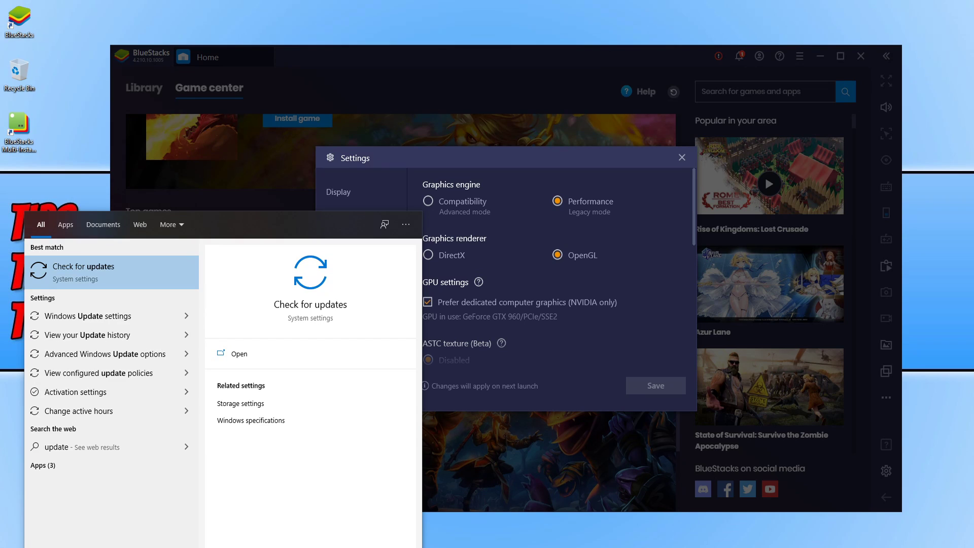
pyautogui.click(99, 275)
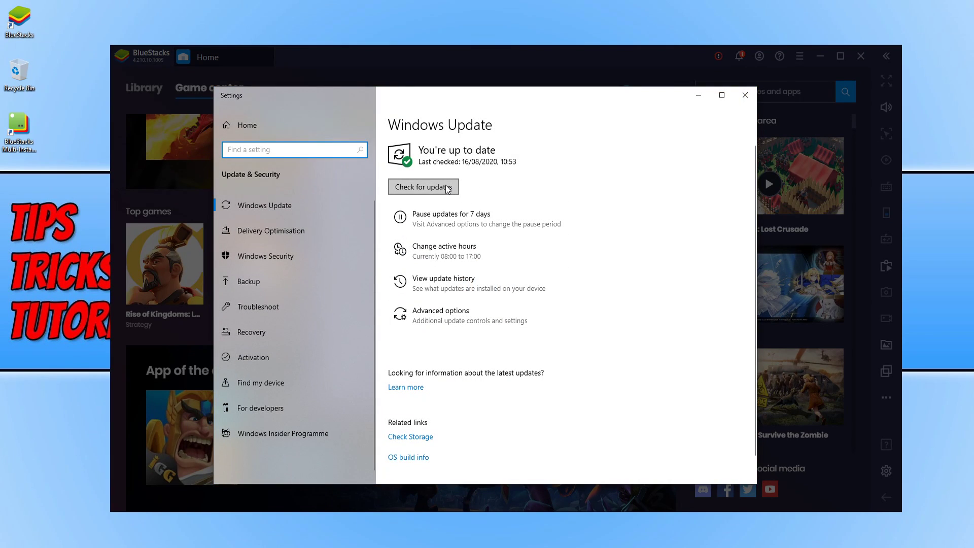
pyautogui.click(449, 187)
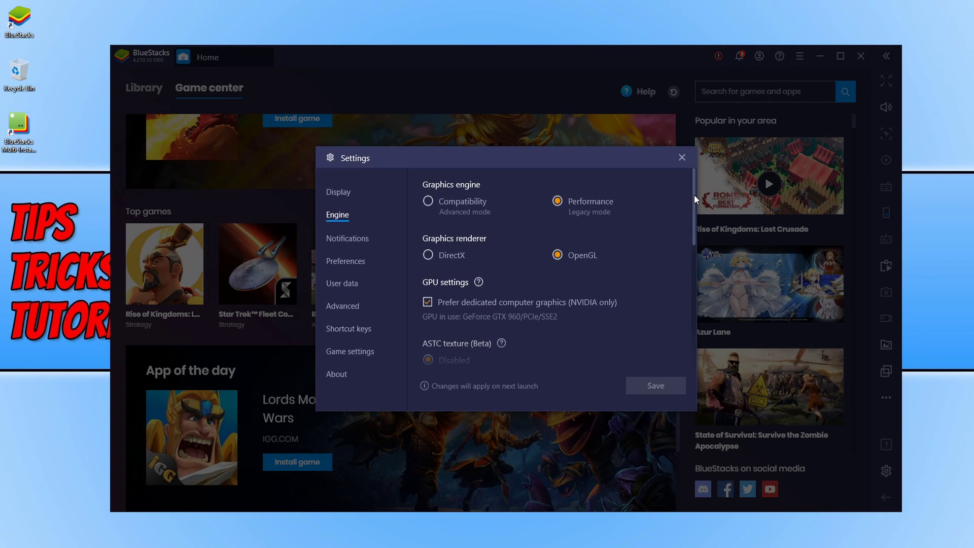
# Step: Set the ASTC texture (Beta) option in the BlueStacks Engine settings to Hardware decoding
pyautogui.moveTo(694, 194); pyautogui.dragTo(689, 235)
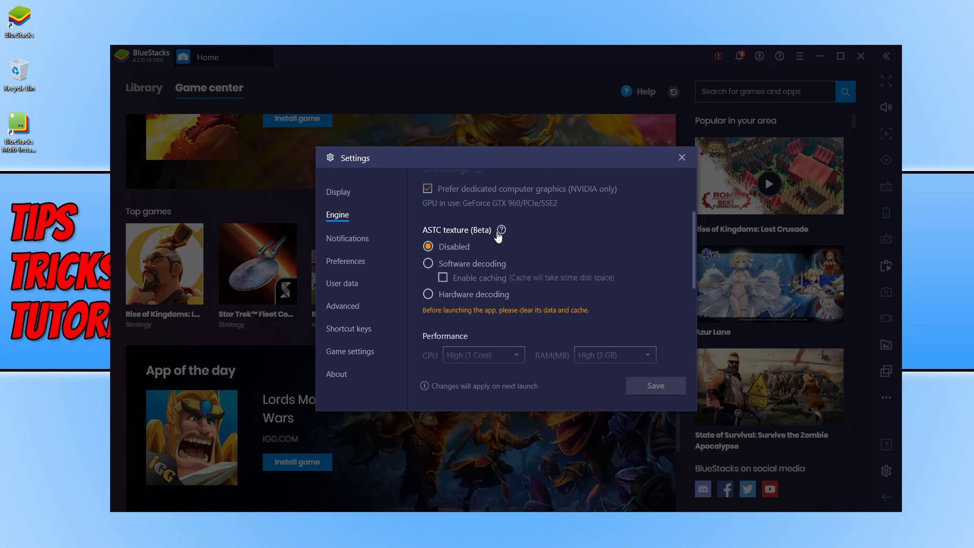
pyautogui.scroll(1, 473, 230)
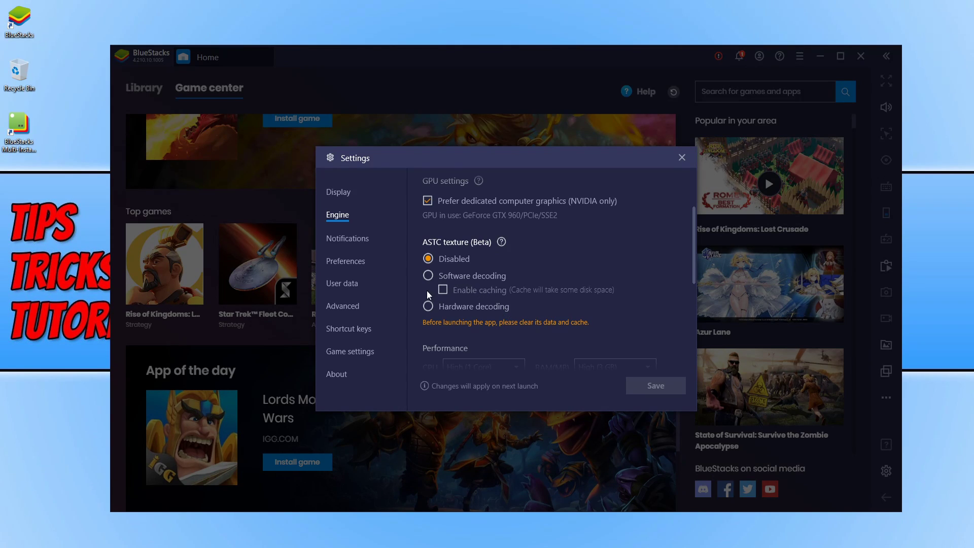
pyautogui.click(450, 279)
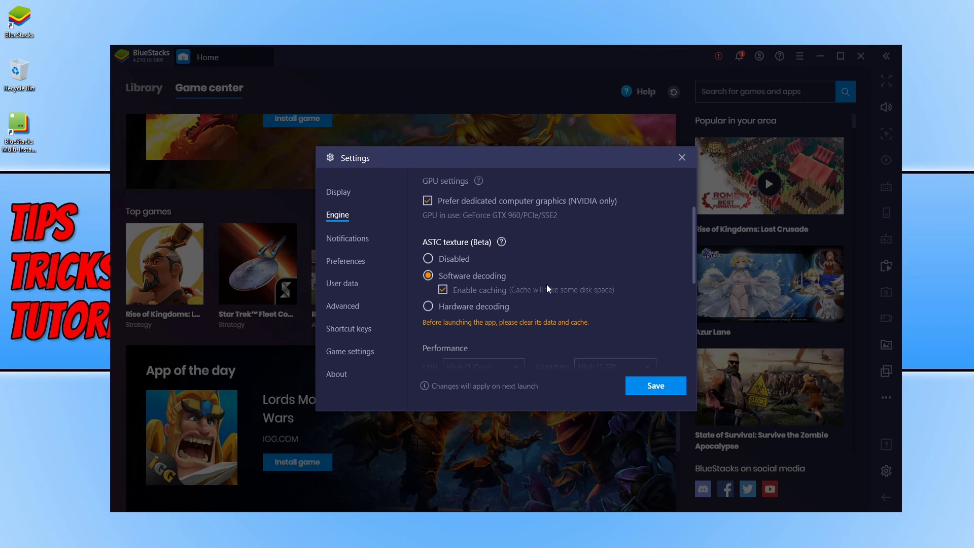
pyautogui.click(463, 307)
# Step: Set the CPU performance option to Custom with 1 CPU core
pyautogui.scroll(-1, 496, 312)
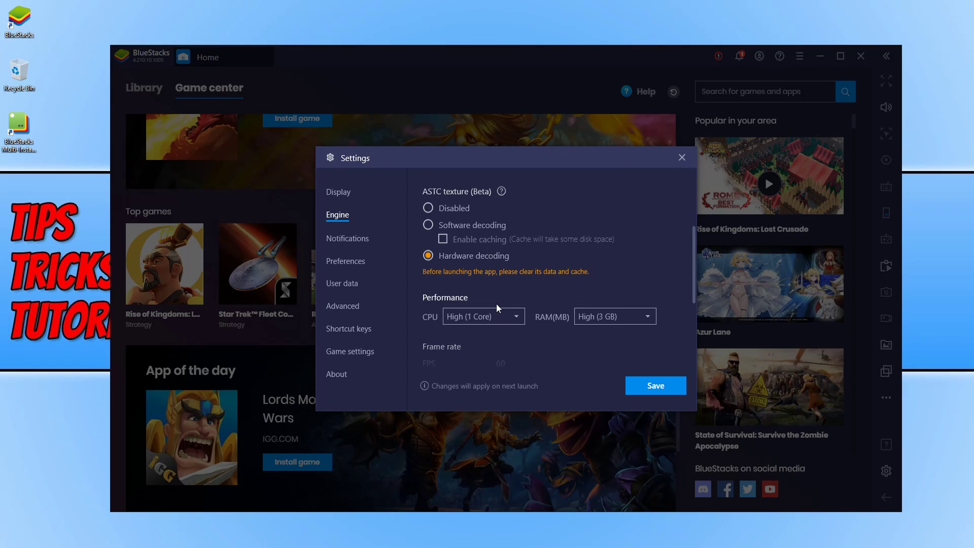
pyautogui.scroll(-1, 530, 276)
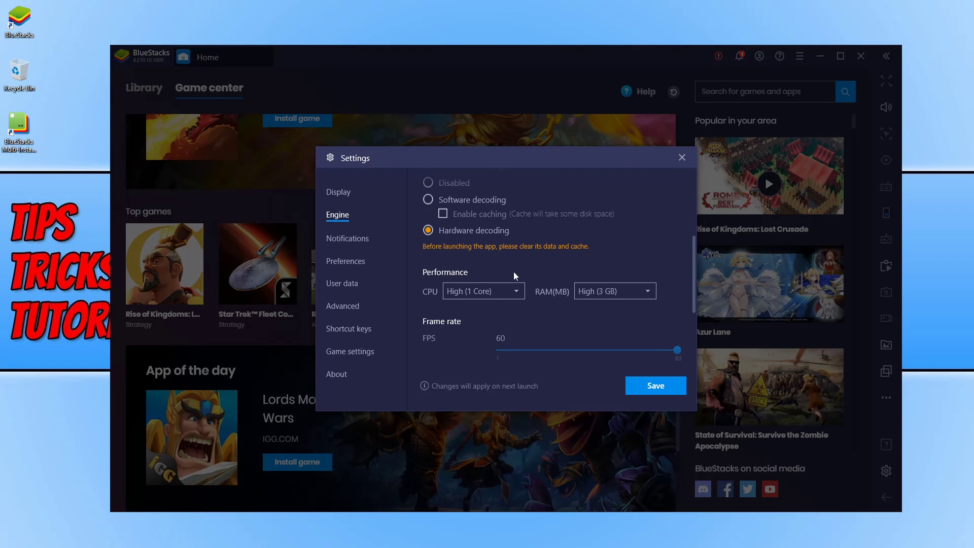
pyautogui.click(507, 290)
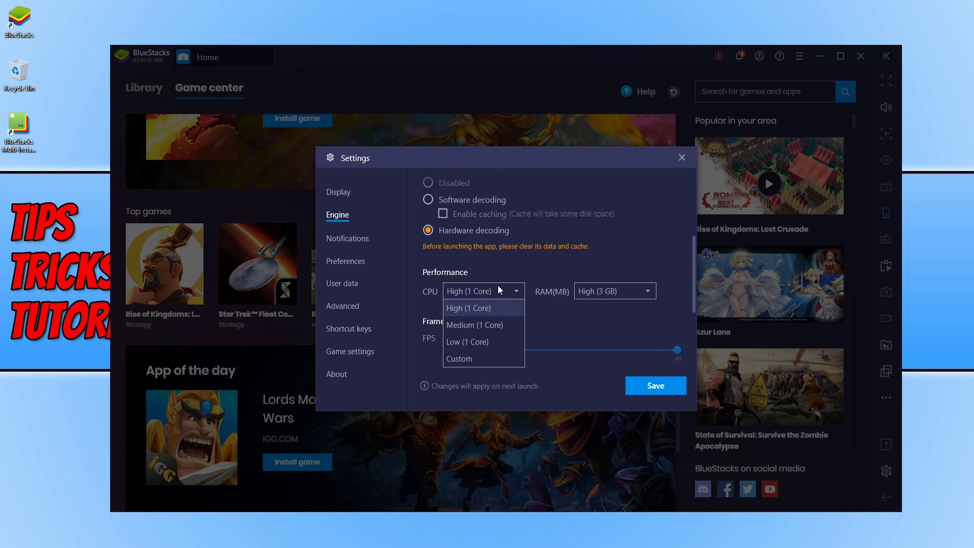
pyautogui.click(482, 357)
pyautogui.click(482, 319)
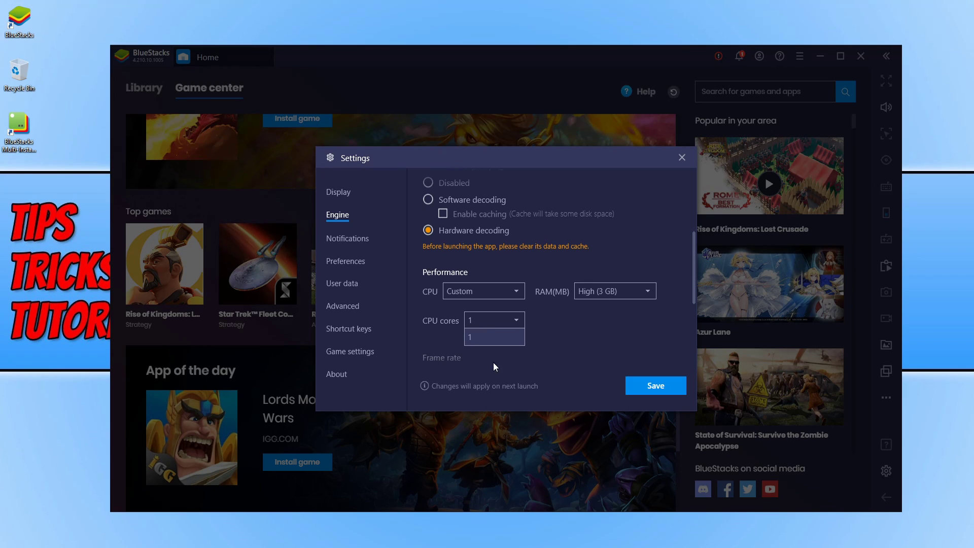
pyautogui.click(553, 339)
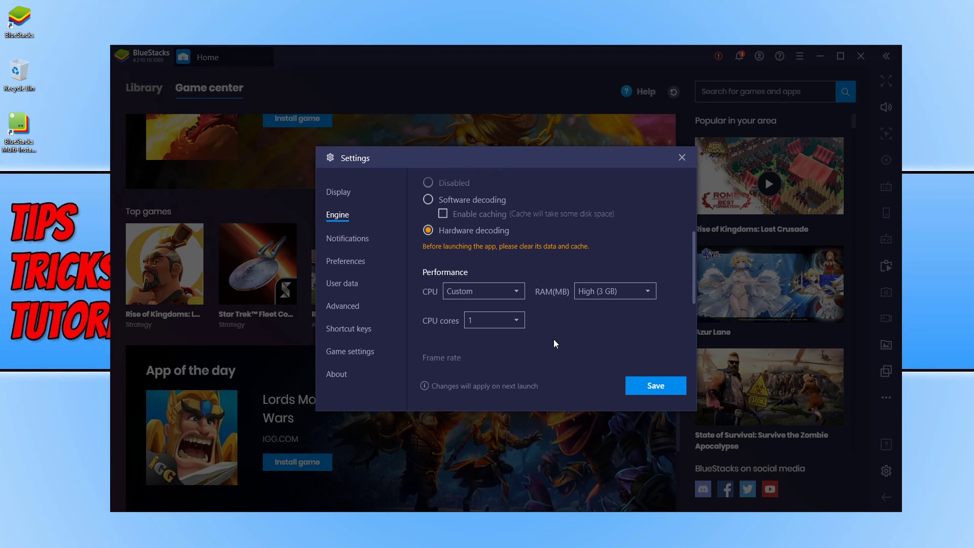
# Step: Try a custom RAM allocation of about 992 MB
pyautogui.click(609, 293)
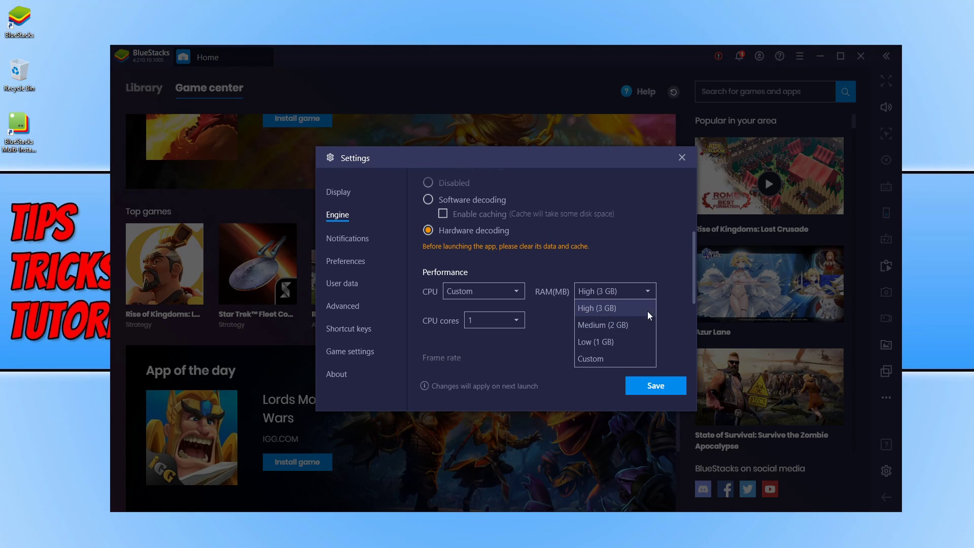
pyautogui.click(590, 357)
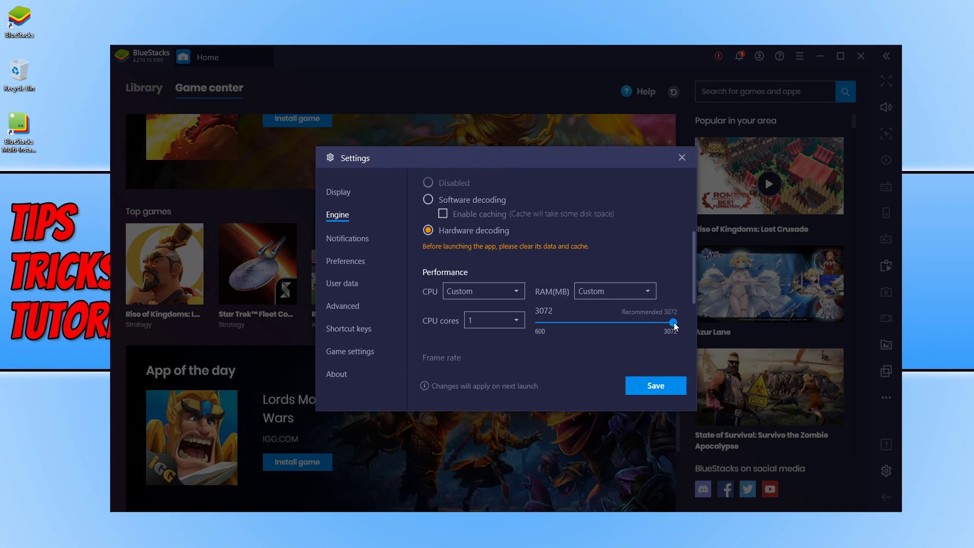
pyautogui.moveTo(669, 324); pyautogui.dragTo(575, 325)
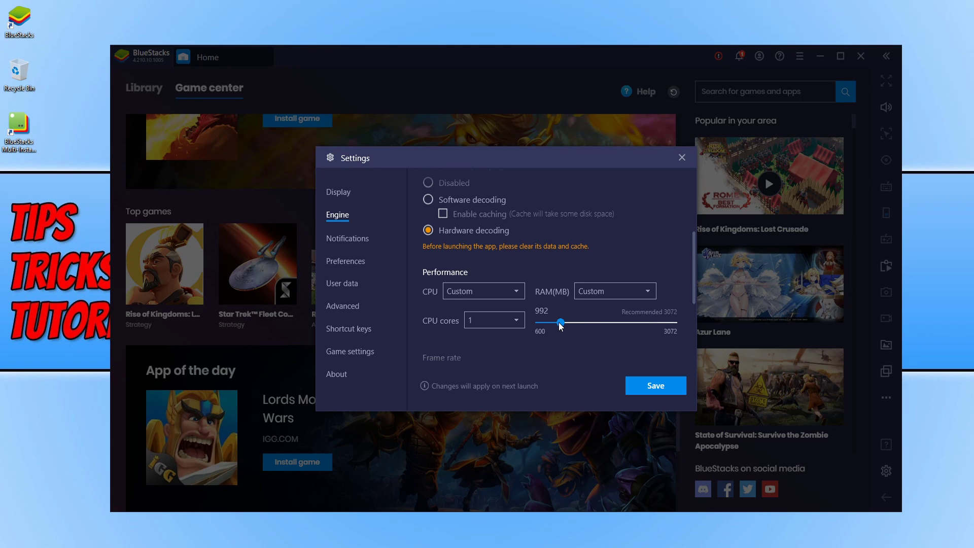
# Step: Set the RAM allocation under Performance to Low (1 GB)
pyautogui.click(629, 294)
pyautogui.click(616, 343)
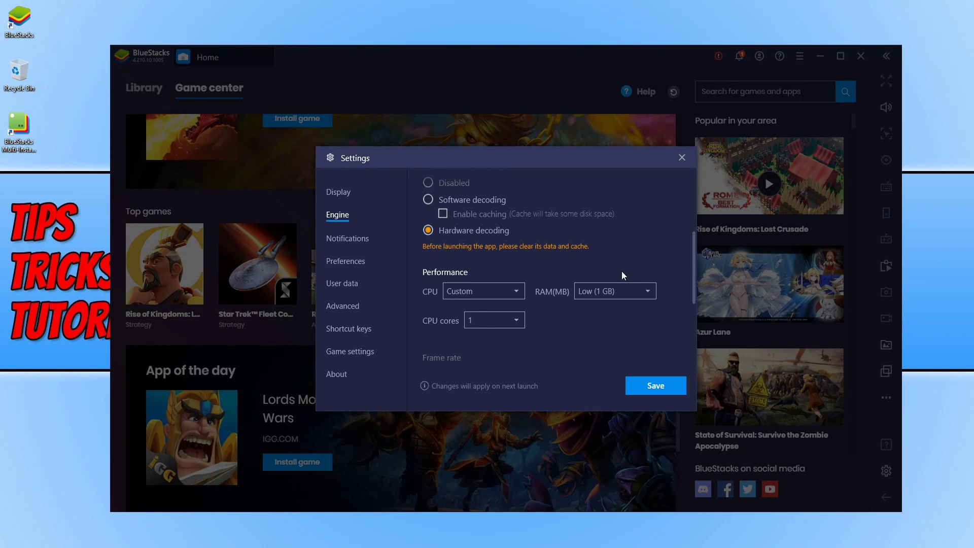
# Step: Lower the frame rate in the Engine settings to 30 FPS
pyautogui.scroll(-2, 622, 271)
pyautogui.scroll(-3, 494, 239)
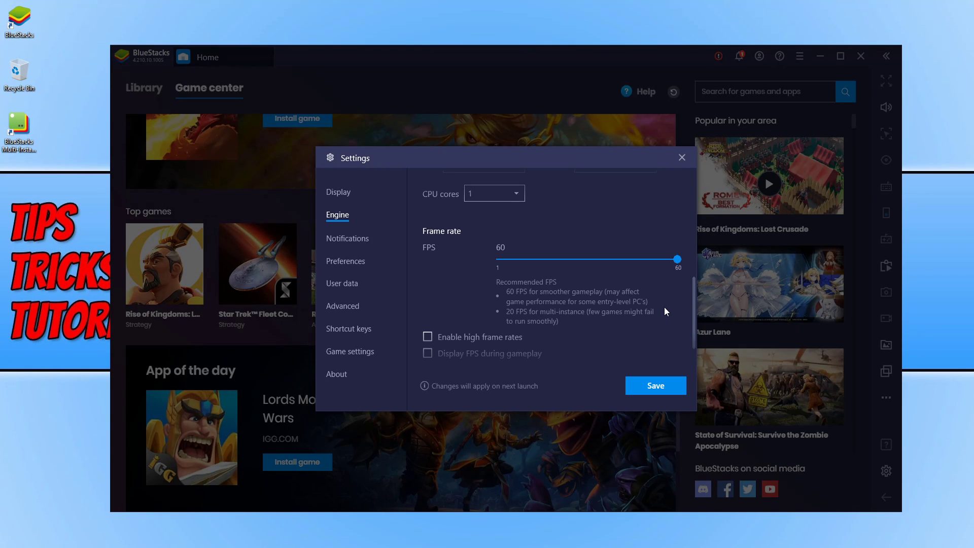
pyautogui.moveTo(676, 260); pyautogui.dragTo(585, 270)
pyautogui.moveTo(587, 263)
pyautogui.mouseDown()
pyautogui.moveTo(552, 265)
pyautogui.moveTo(577, 269)
pyautogui.mouseUp()
# Step: Try enabling high frame rates and turn the option off again
pyautogui.scroll(-1, 552, 301)
pyautogui.click(427, 286)
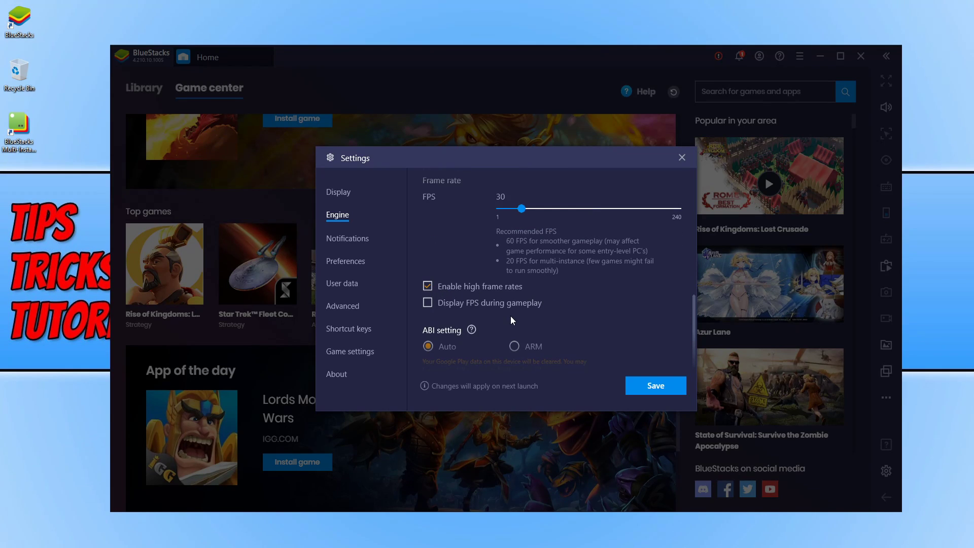
pyautogui.click(427, 286)
pyautogui.click(427, 286)
pyautogui.click(427, 286)
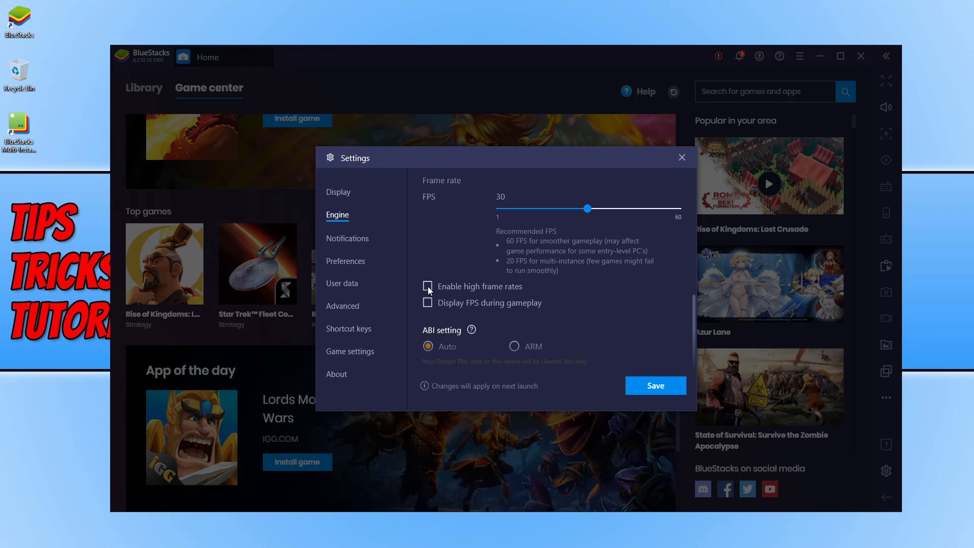